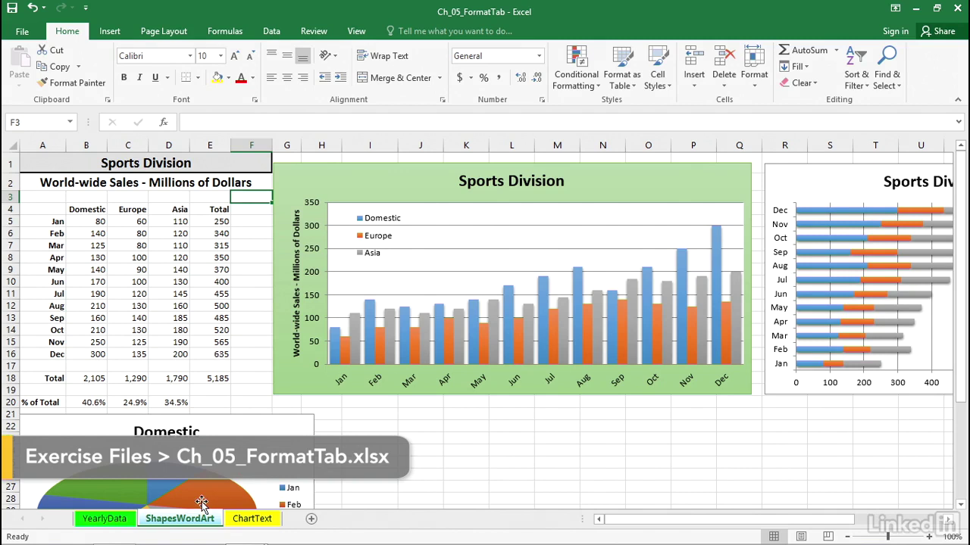
- Select the Sports Division chart's title, chart area, plot area and legend, then show the Chart Tools Format tab
left_click(556, 183)
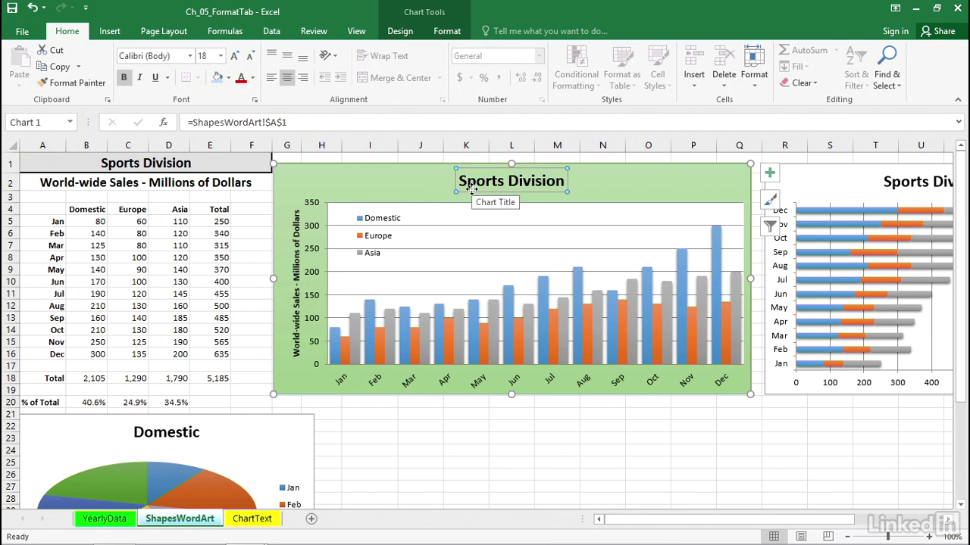
left_click(631, 177)
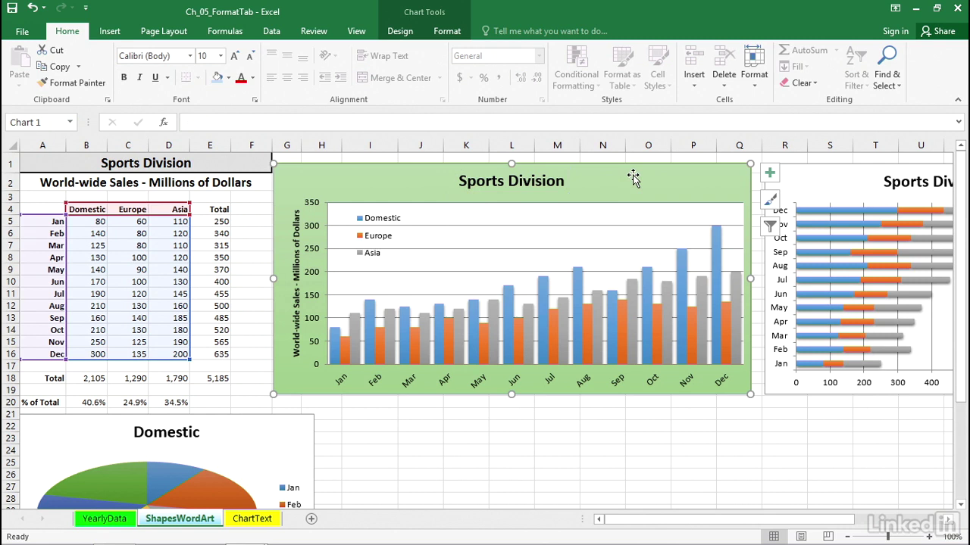
left_click(614, 216)
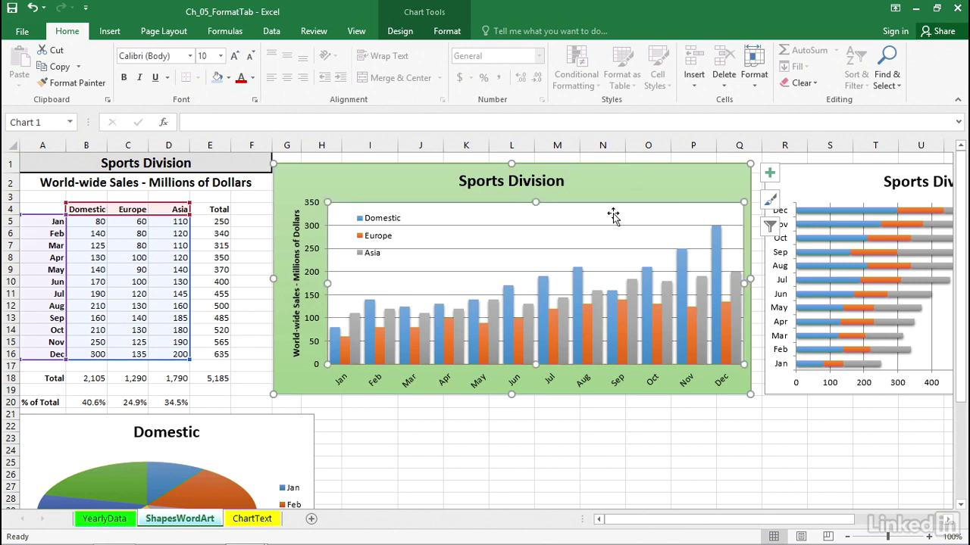
left_click(378, 220)
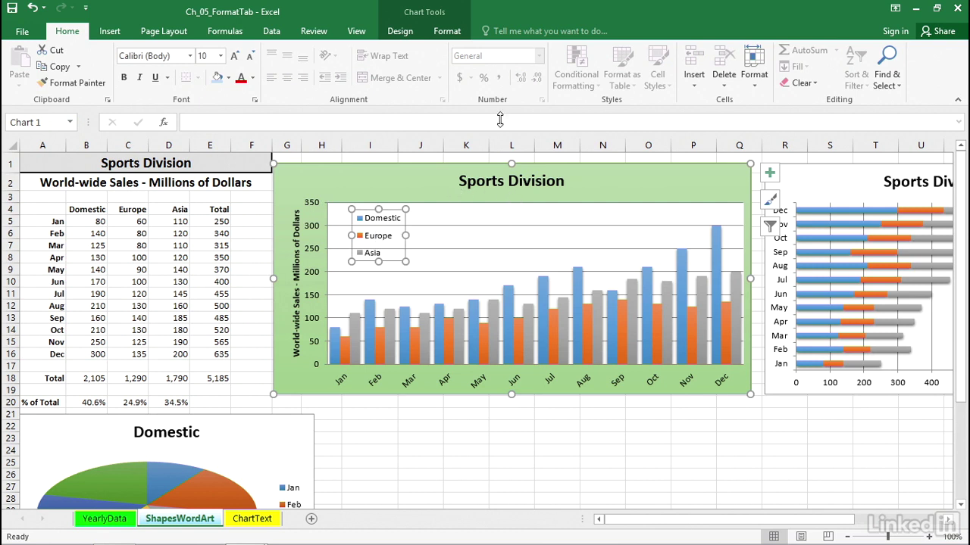
left_click(451, 34)
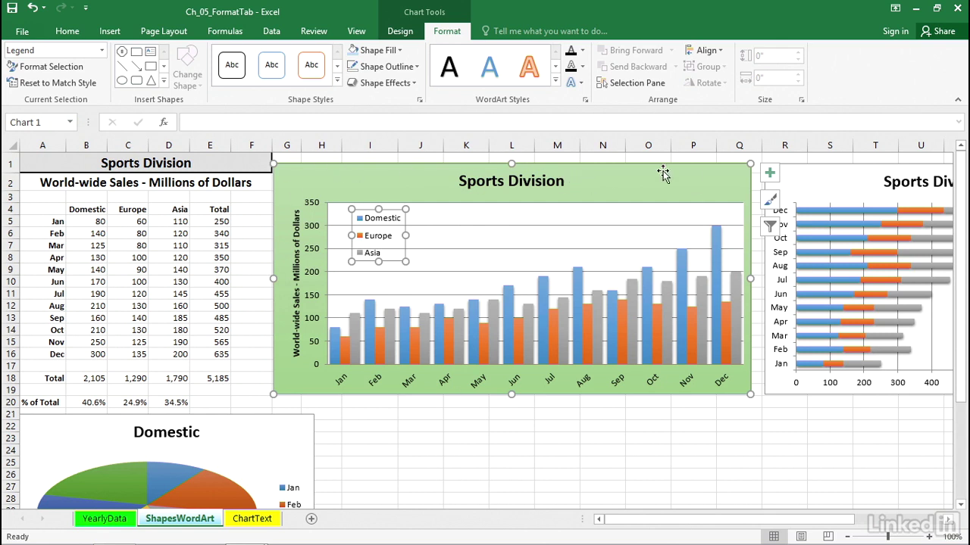
- Apply the gold Intense Effect shape style to the Sports Division chart area
left_click(636, 176)
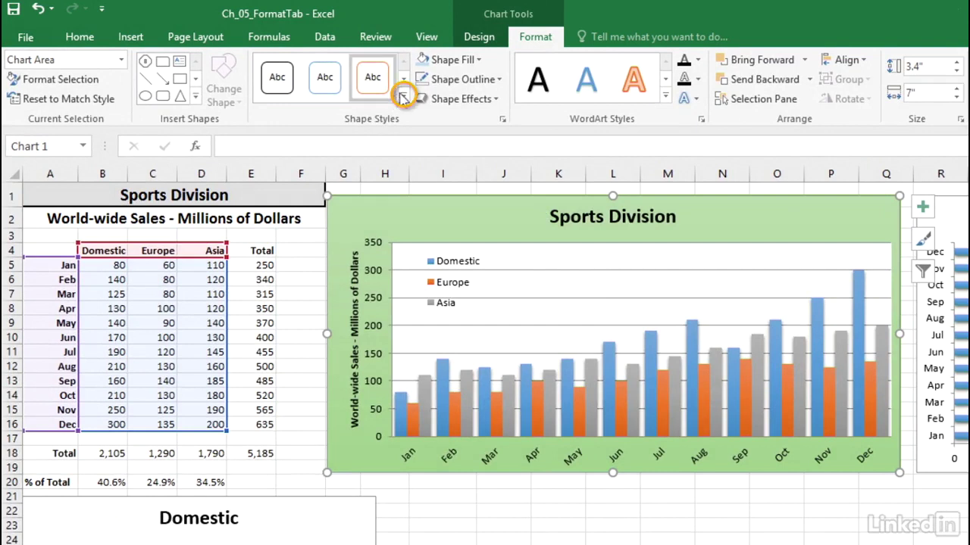
left_click(404, 95)
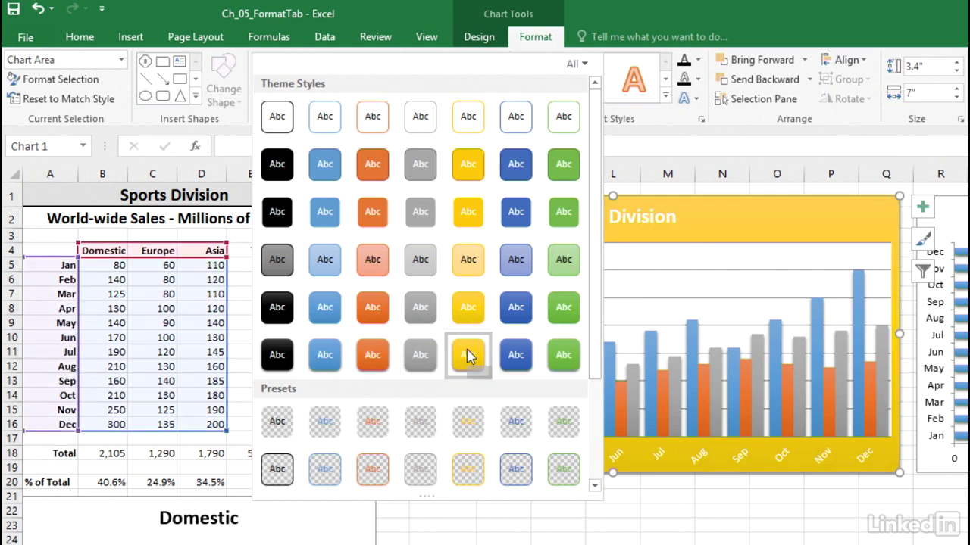
left_click(467, 356)
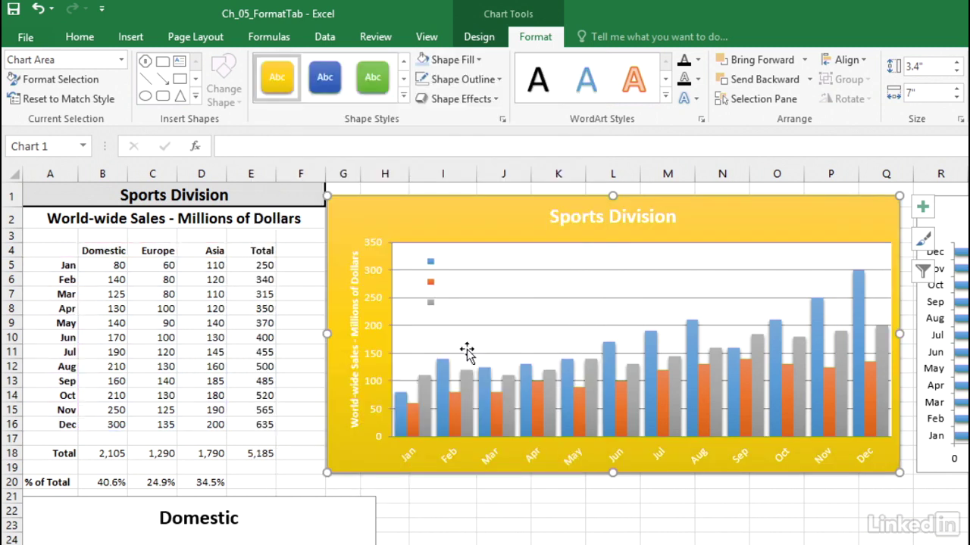
- Give the chart's plot area a light blue shape style
left_click(735, 265)
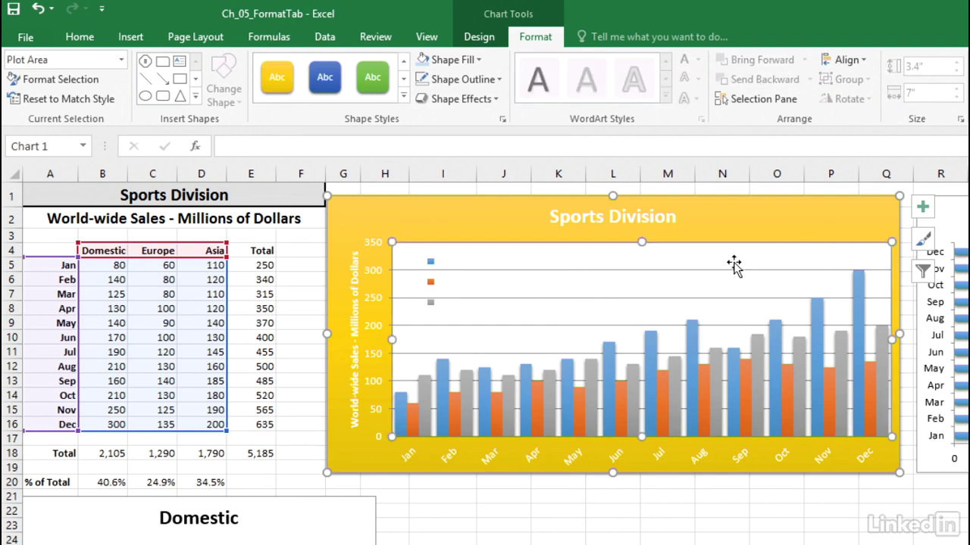
left_click(403, 97)
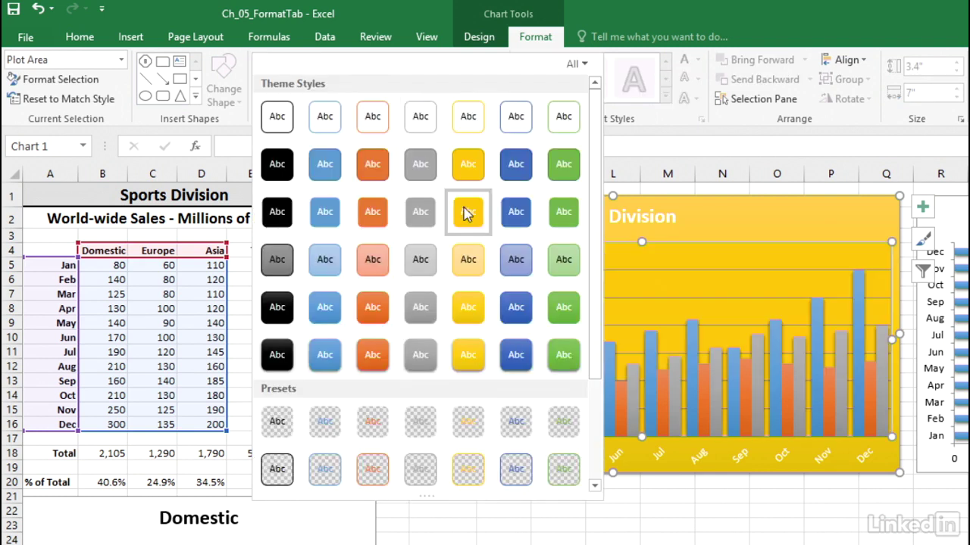
left_click(518, 269)
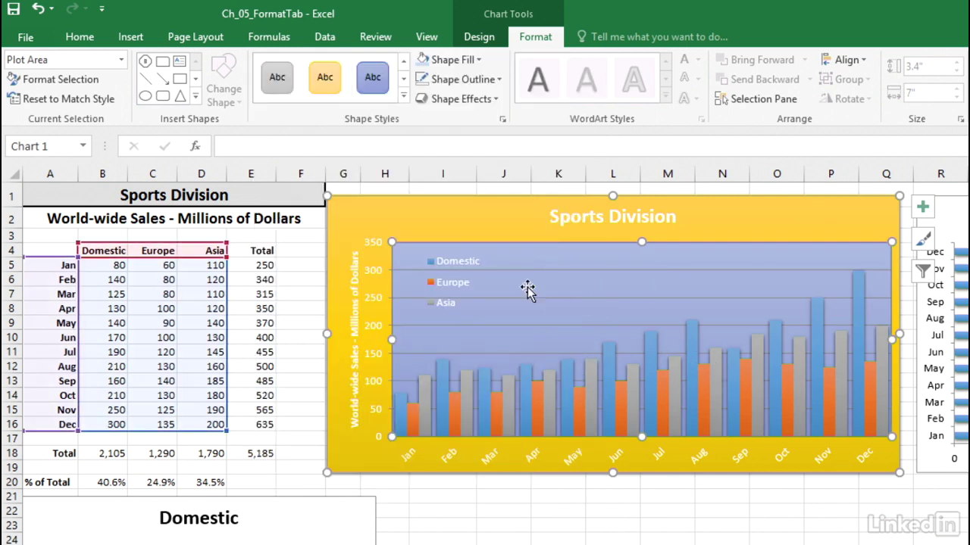
- Give the chart legend a light gold shape style
left_click(458, 263)
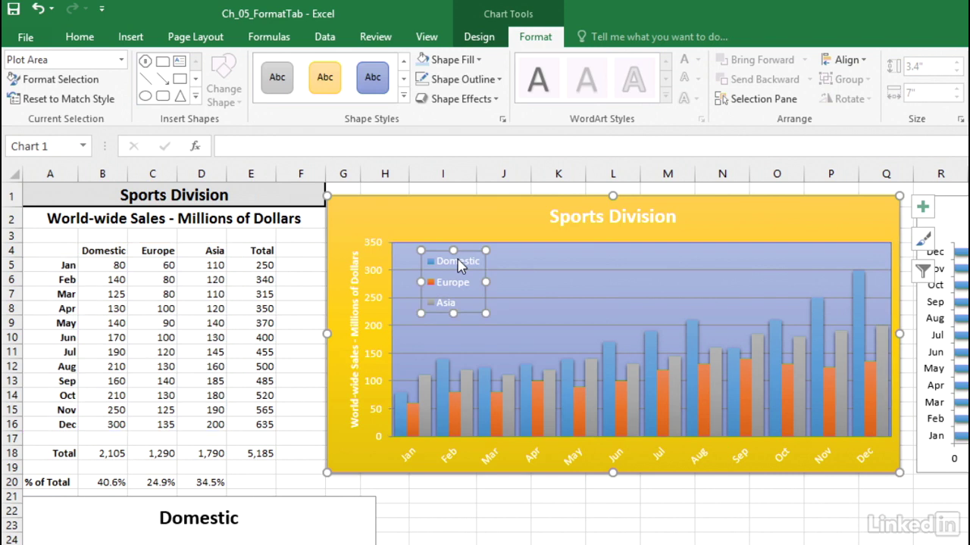
left_click(403, 96)
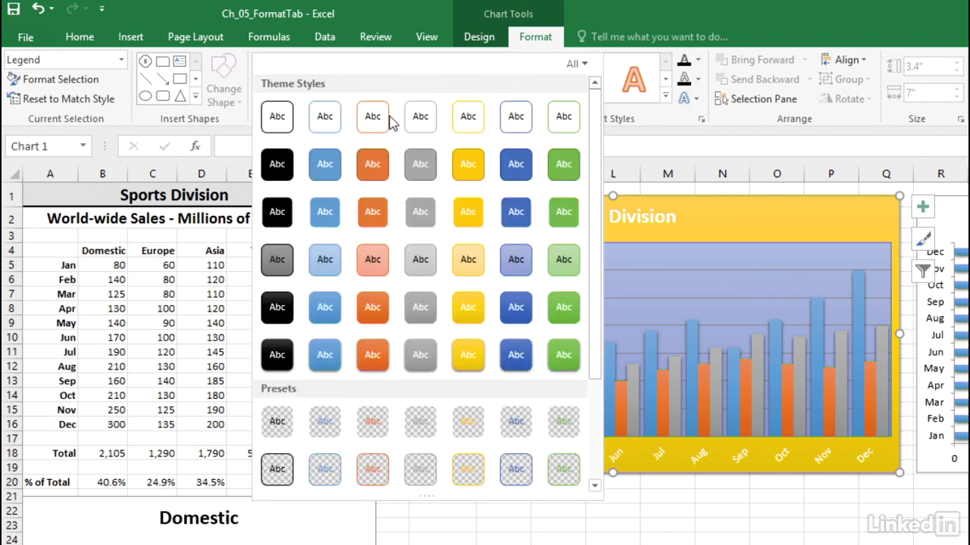
left_click(466, 259)
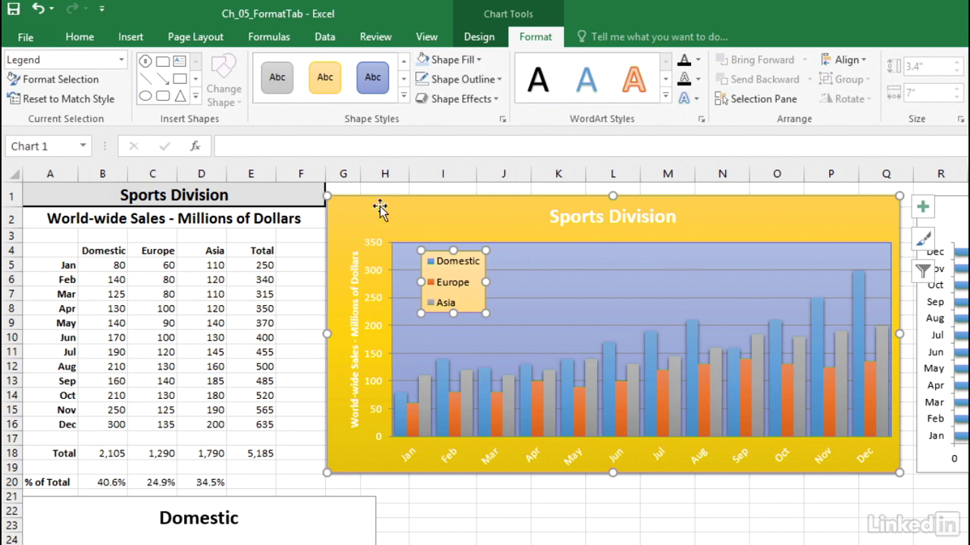
- Move the column chart right beside the bar chart and the bar chart lower down the sheet
left_click_drag(372, 210, 603, 203)
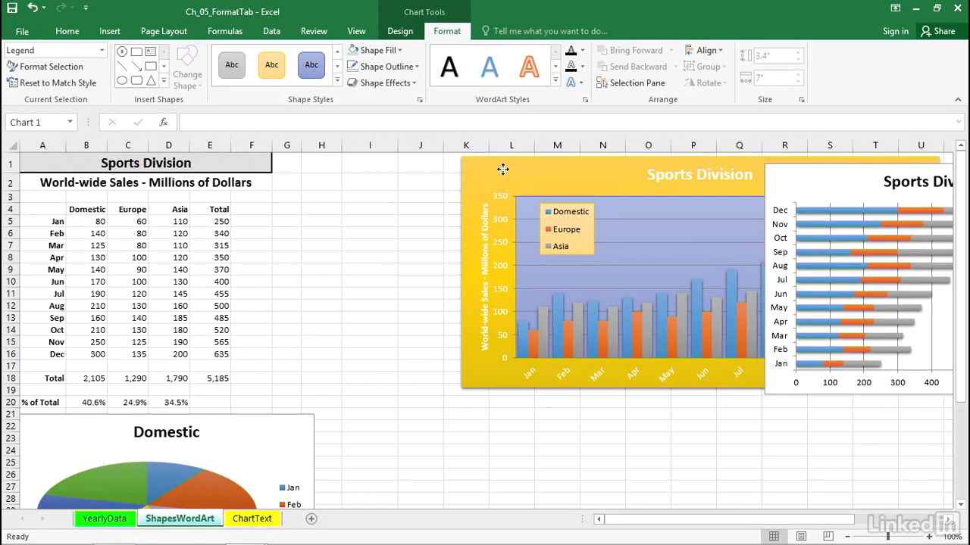
left_click_drag(502, 169, 506, 170)
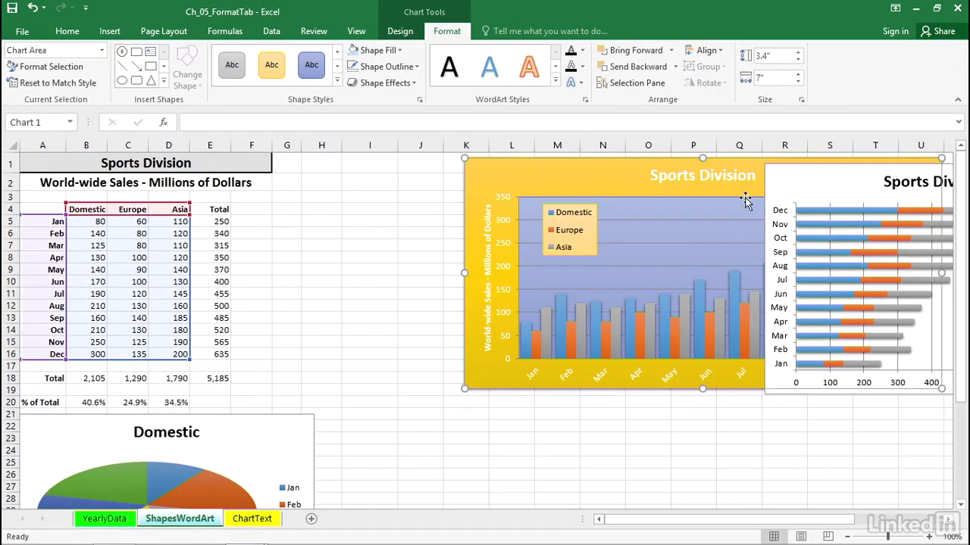
left_click_drag(778, 177, 733, 415)
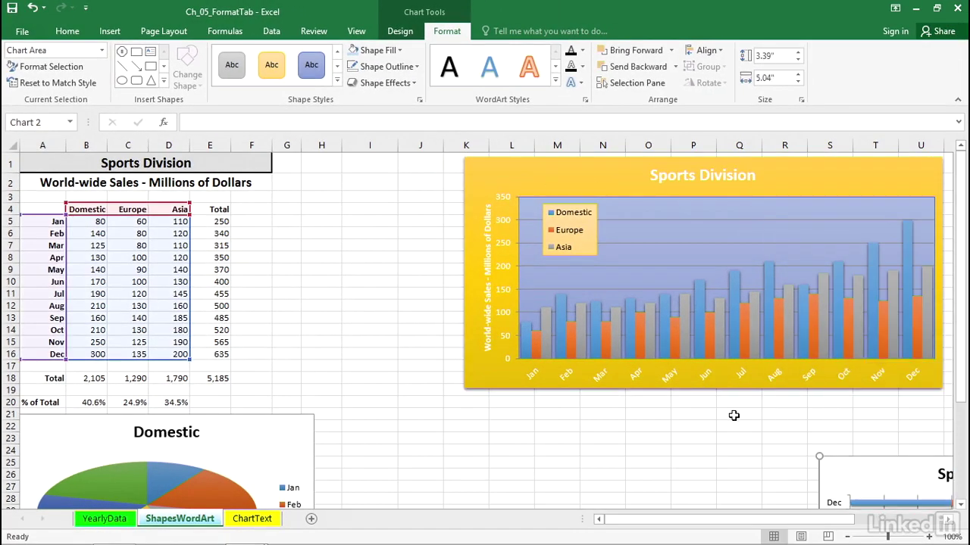
- Apply a green shape style to the chart's plot area
left_click(699, 235)
left_click(337, 80)
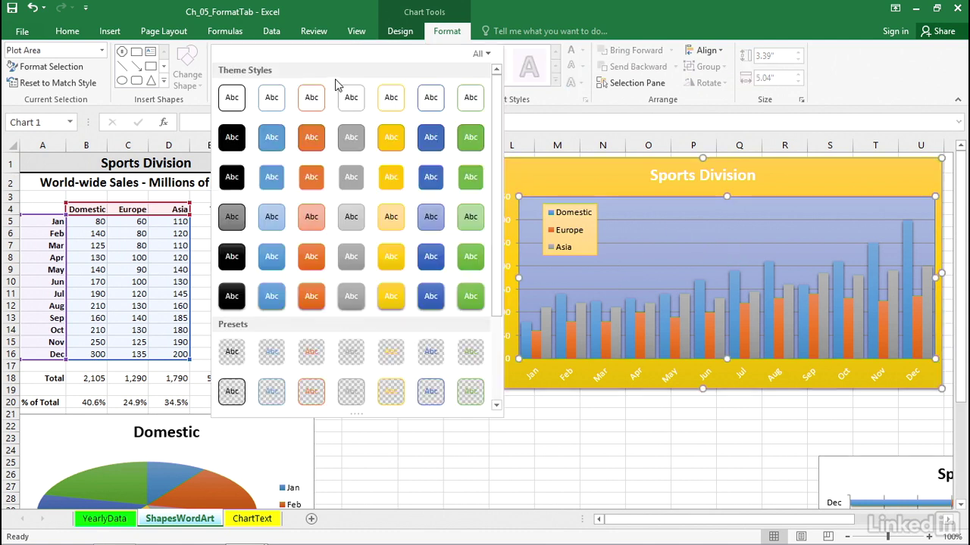
left_click(470, 217)
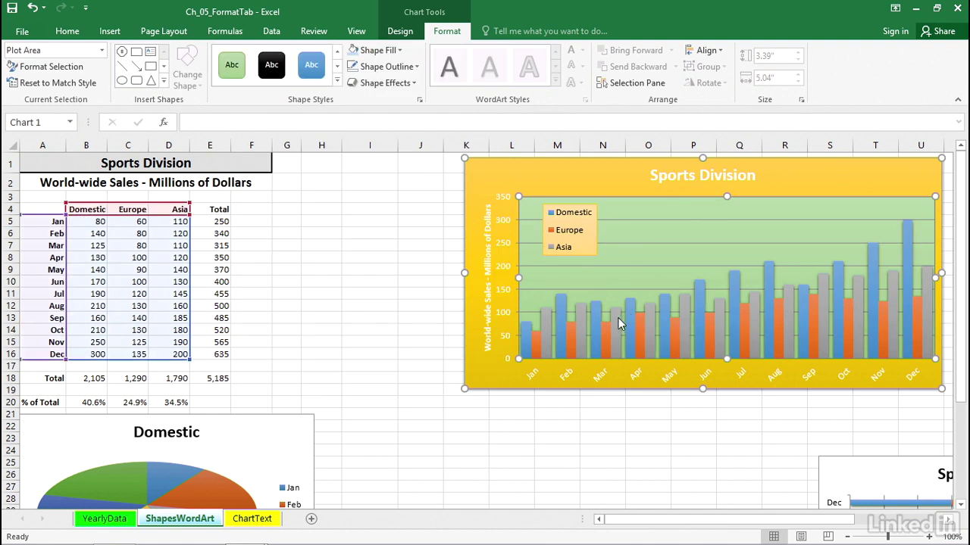
- Make the Asia series bars black with the Intense Effect - Black style
left_click(618, 318)
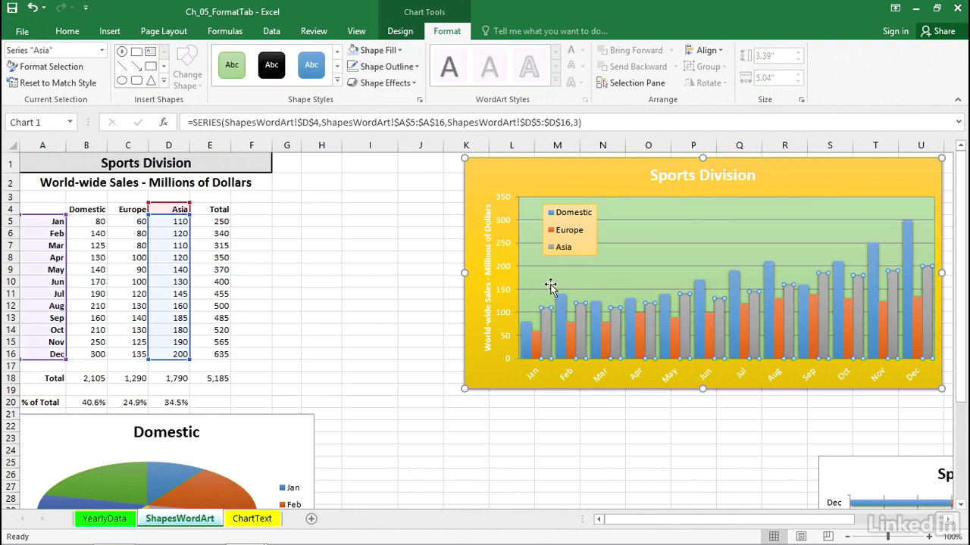
left_click(337, 80)
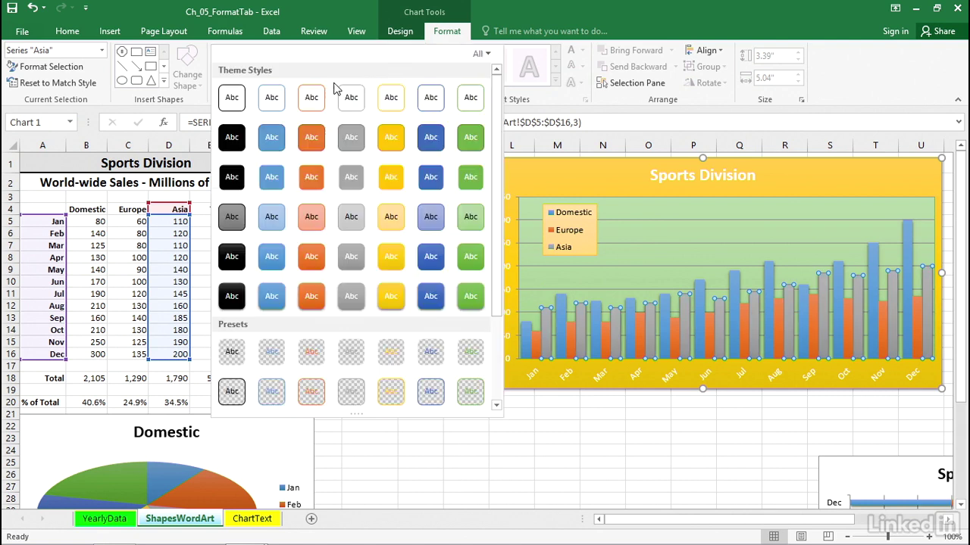
left_click(232, 298)
- Drag the whole chart left so it starts near column H
left_click(625, 210)
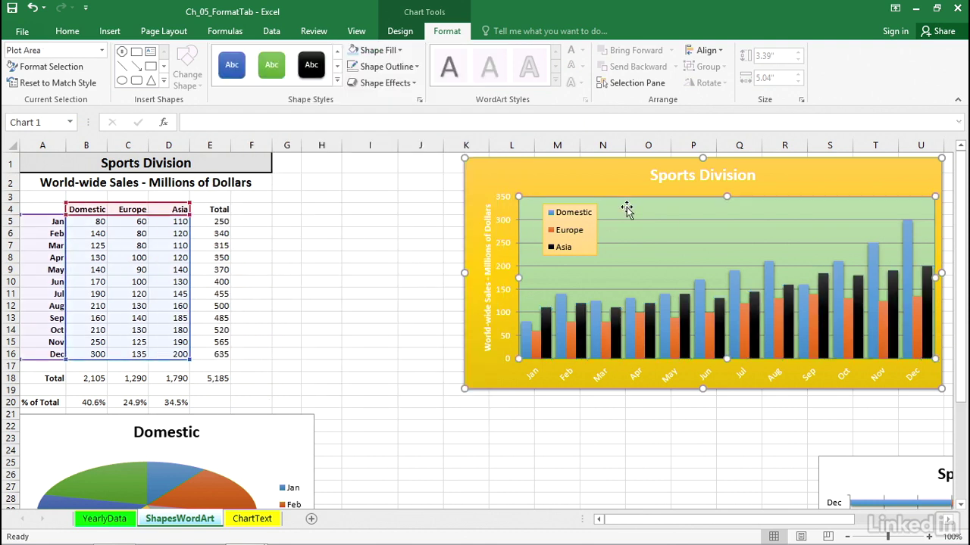
left_click(621, 183)
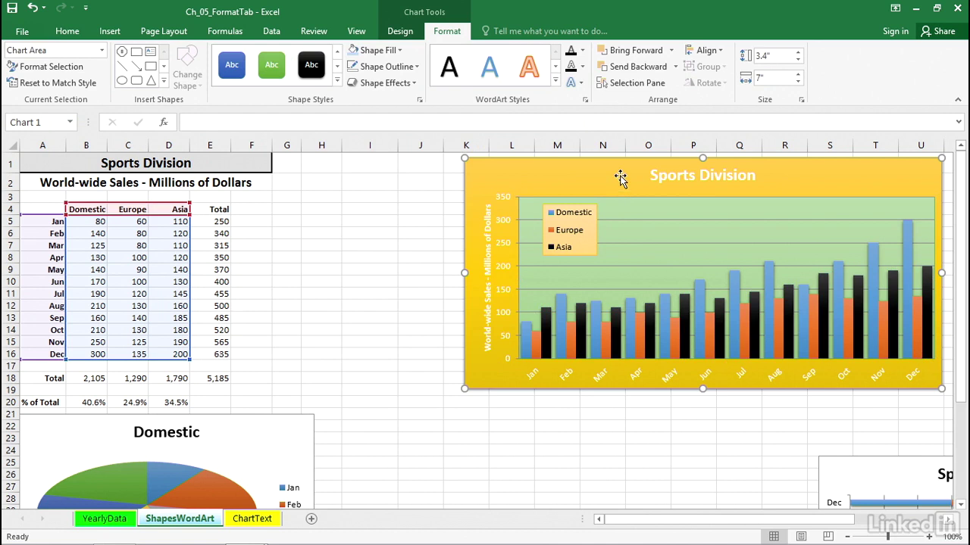
left_click_drag(620, 176, 455, 181)
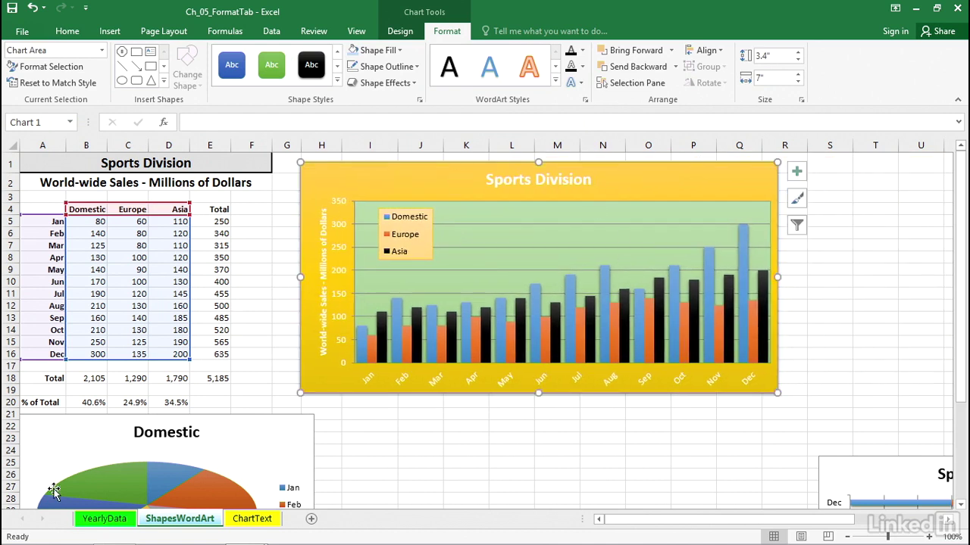
- On the YearlyData sheet, give the Sports Division Domestic chart's plot area the green theme shape style
left_click(100, 521)
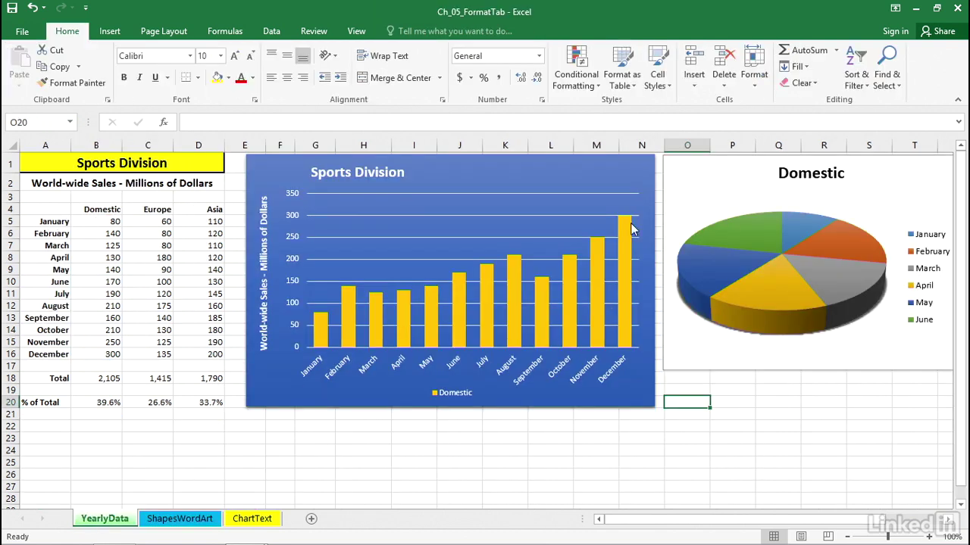
left_click(413, 206)
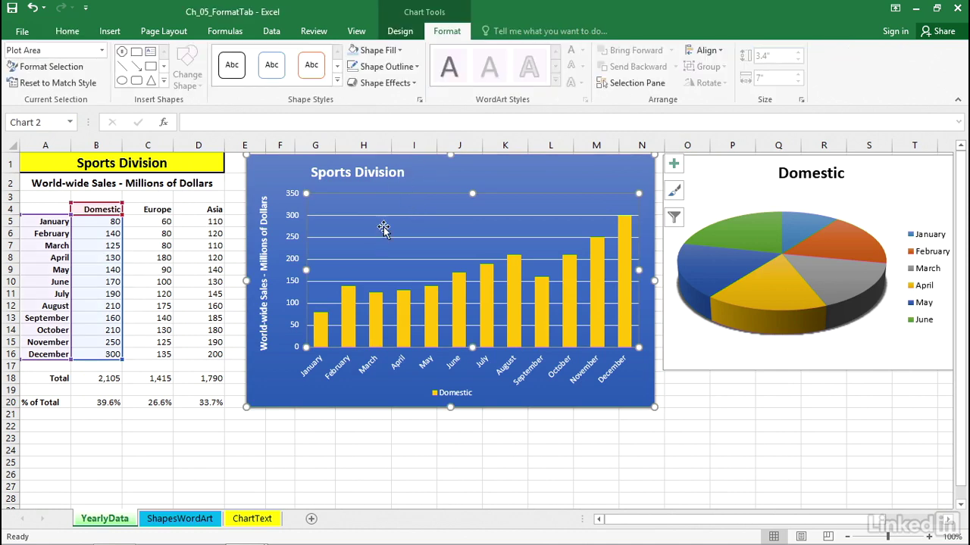
left_click(338, 83)
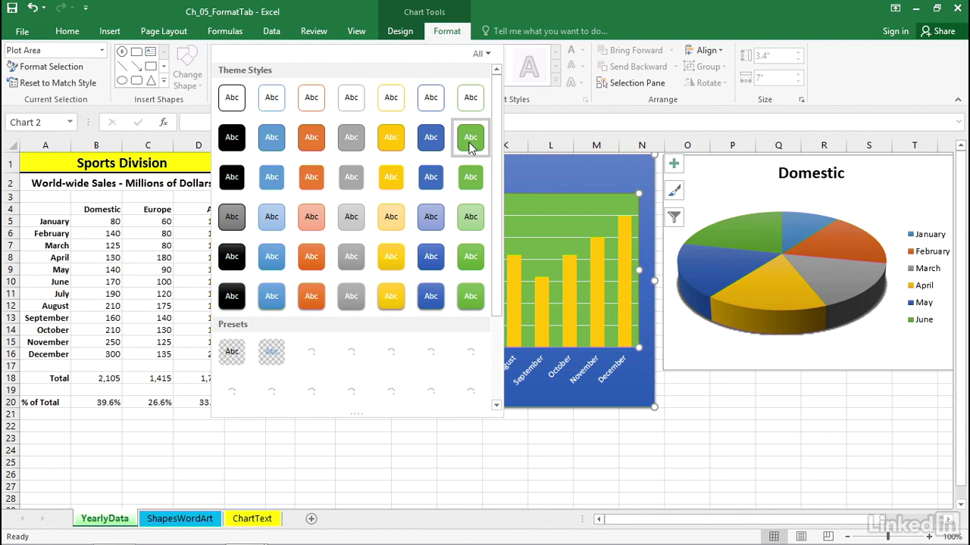
left_click(467, 183)
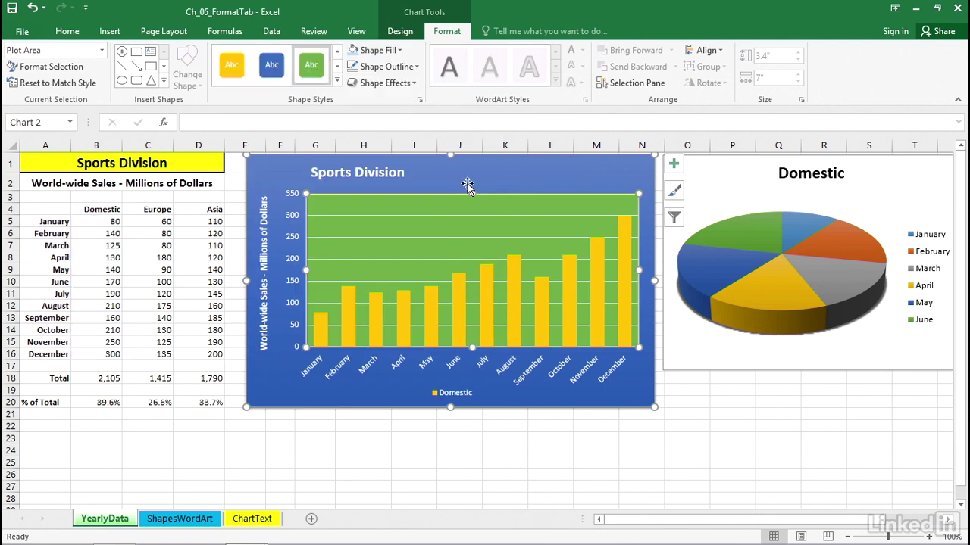
left_click(515, 180)
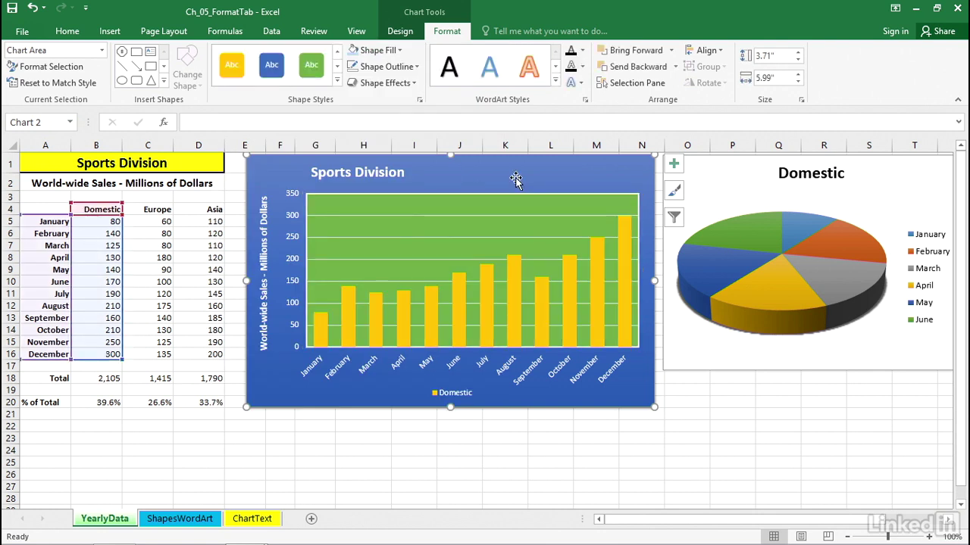
left_click(693, 413)
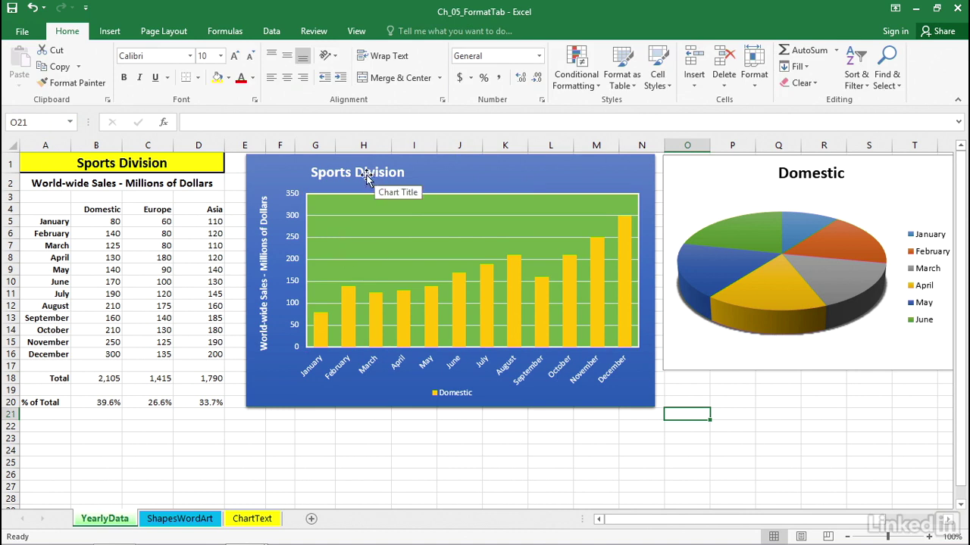
- Draw a rectangle shape below the YearlyData chart
left_click(111, 32)
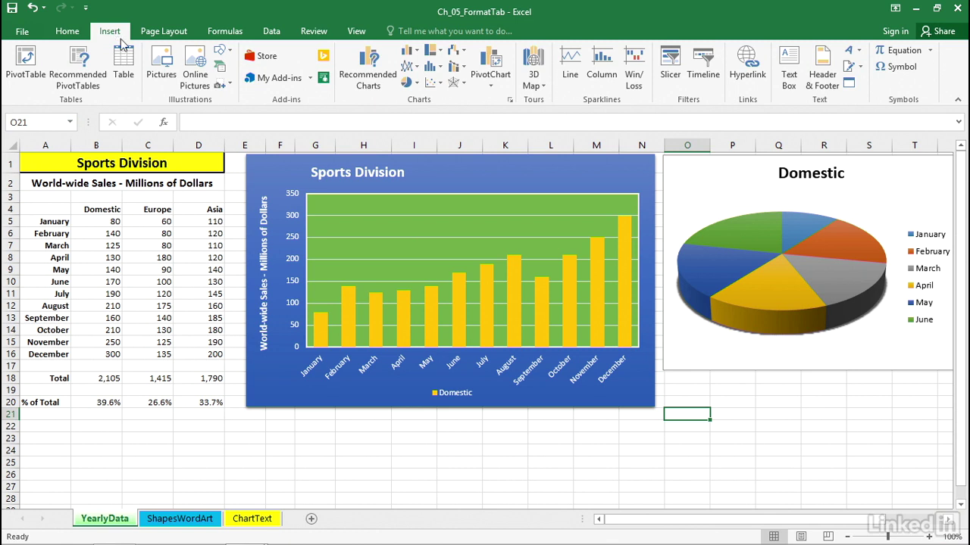
left_click(221, 50)
left_click(291, 81)
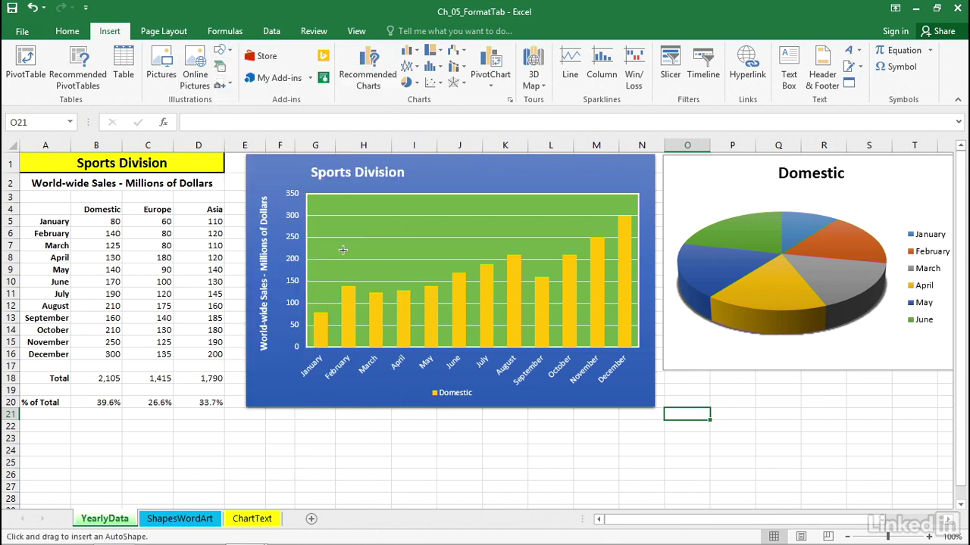
mouse_move(349, 424)
left_mouse_down()
mouse_move(349, 465)
mouse_move(528, 482)
left_mouse_up()
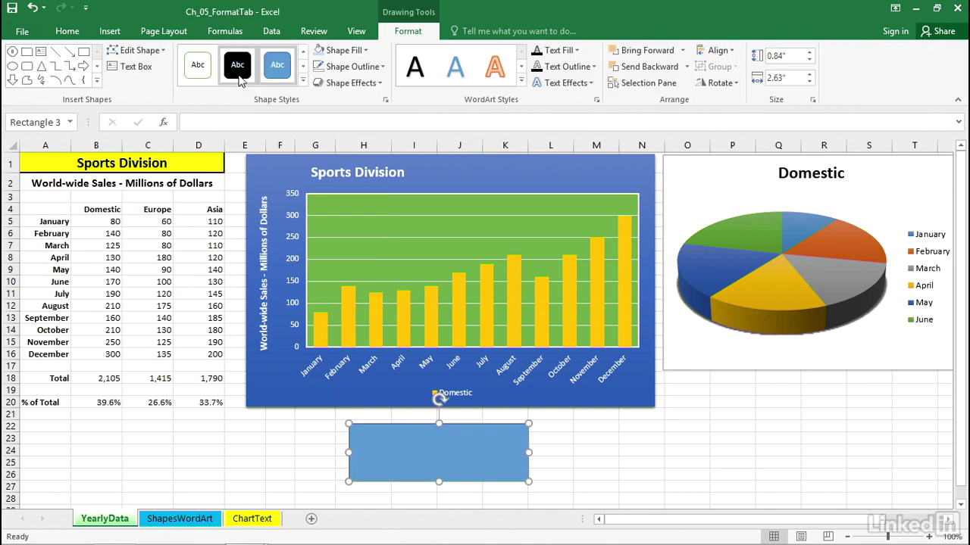
- Give the rectangle a light green shape style, then return to the ShapesWordArt sheet
left_click(302, 83)
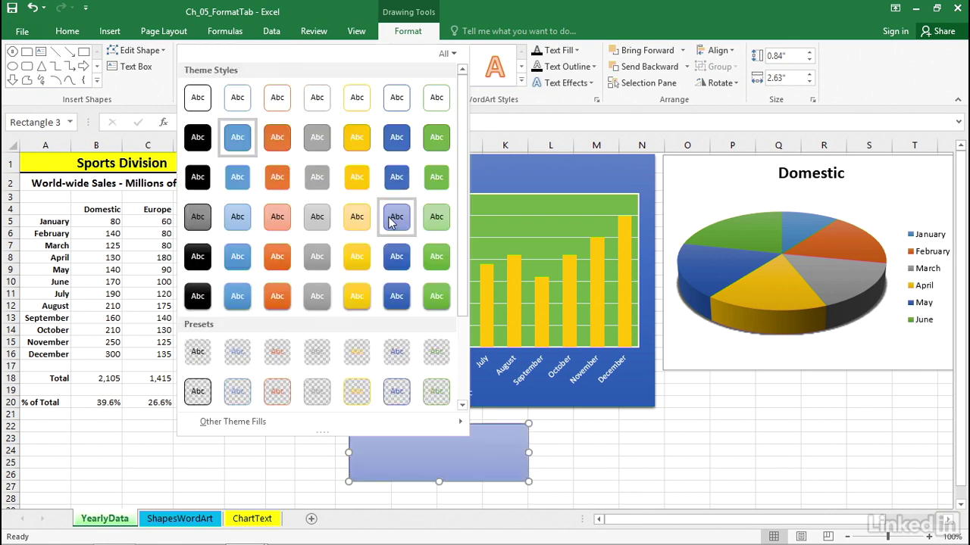
left_click(437, 217)
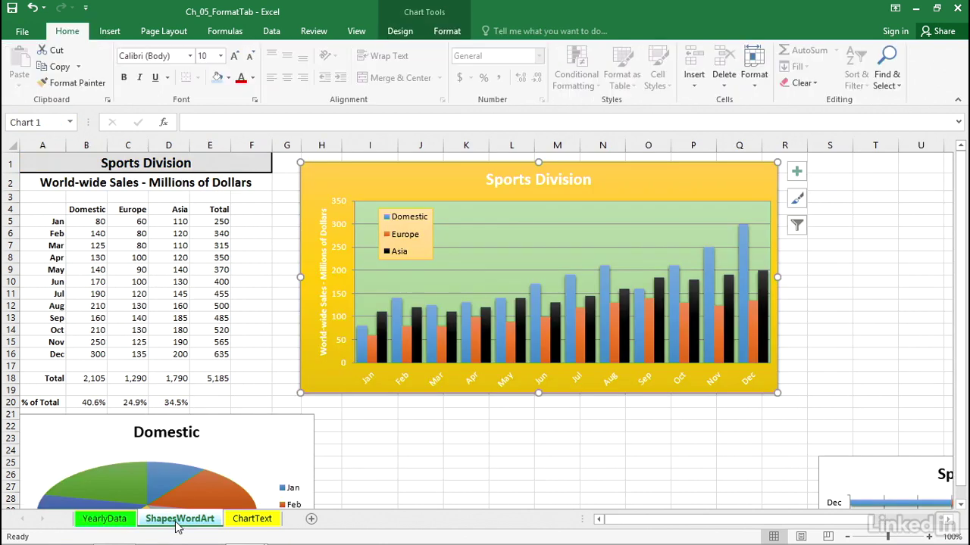
left_click(182, 521)
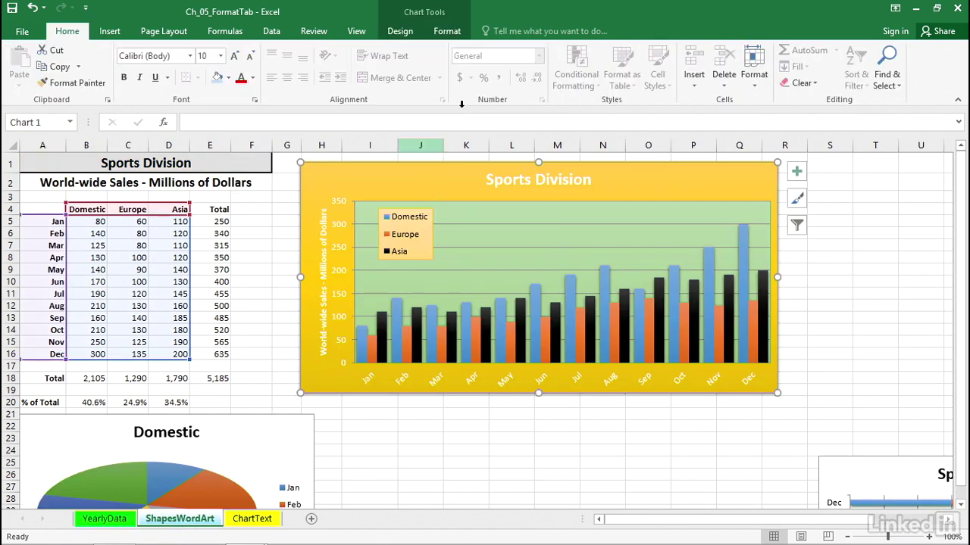
- Fill the Sports Division chart area with a bright green custom colour from More Fill Colors
left_click(447, 34)
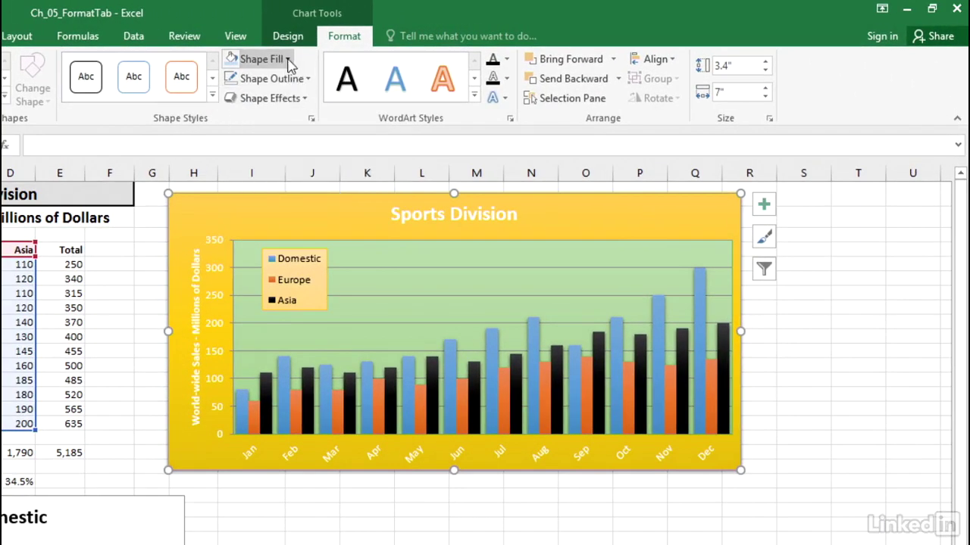
left_click(288, 60)
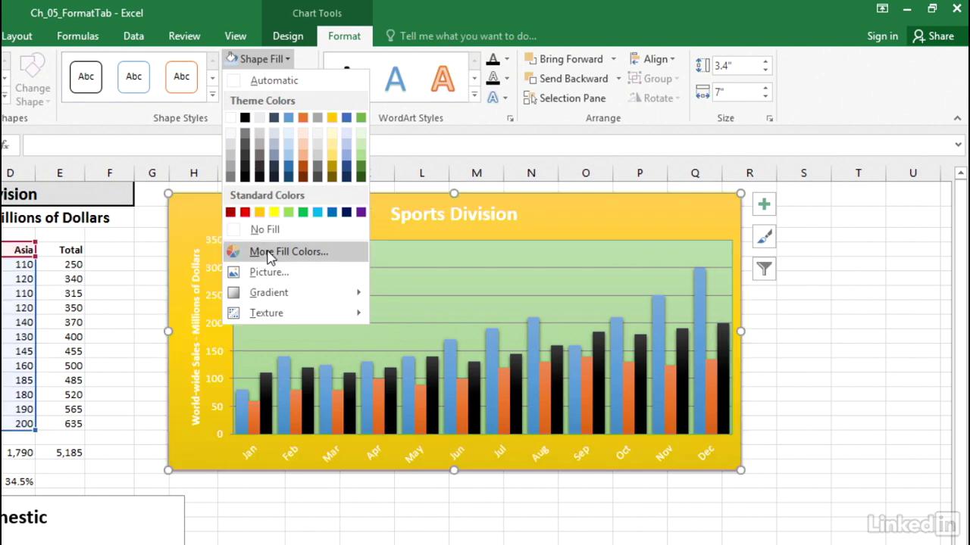
left_click(269, 251)
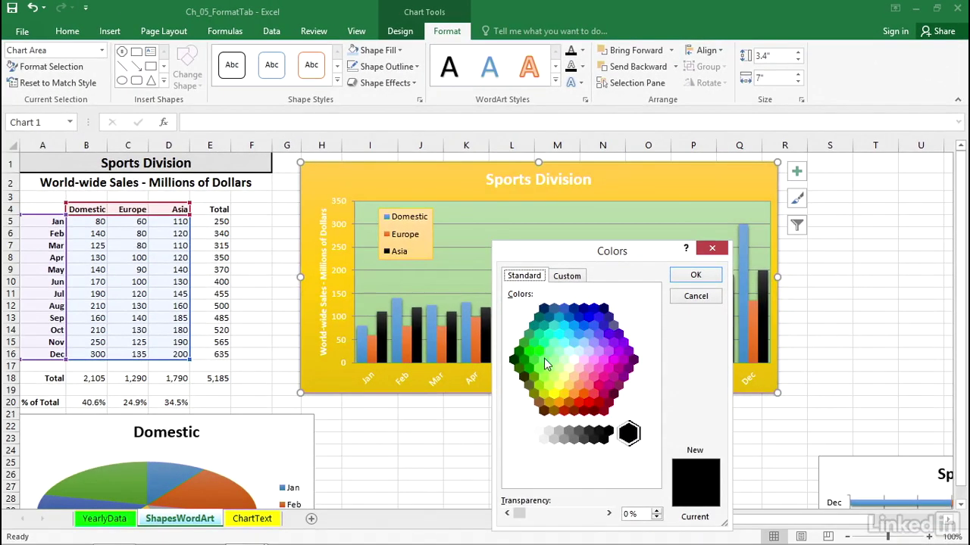
left_click(538, 352)
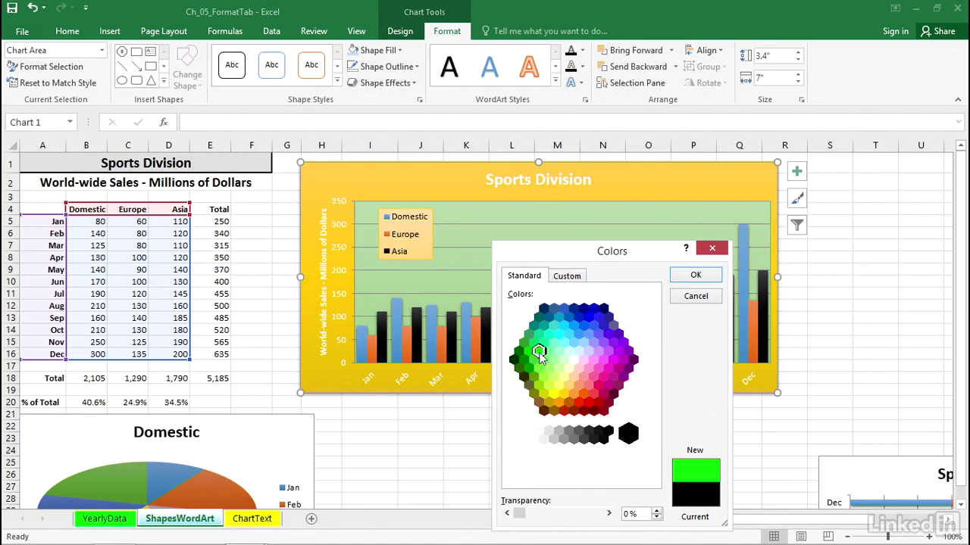
left_click(695, 276)
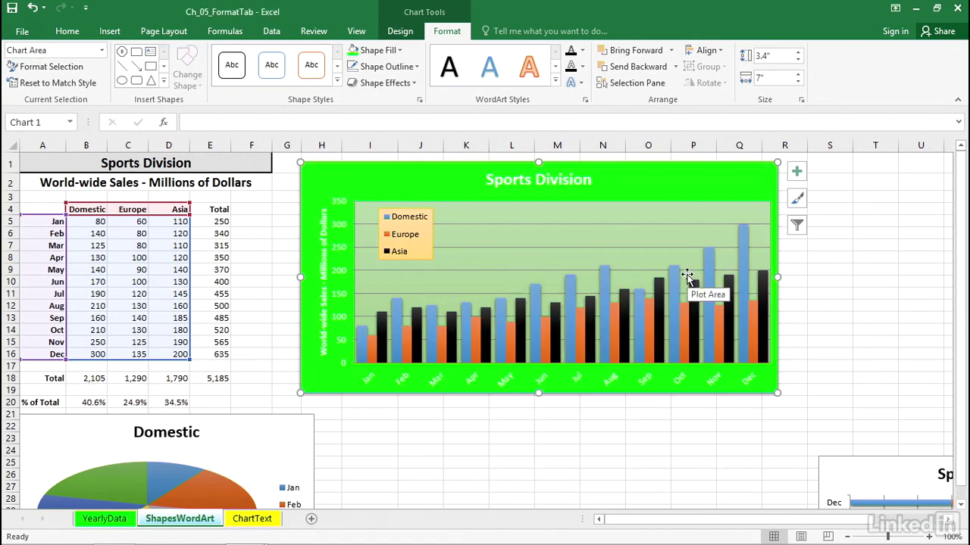
- Give the chart area a yellow outline with a thicker line weight
left_click(417, 68)
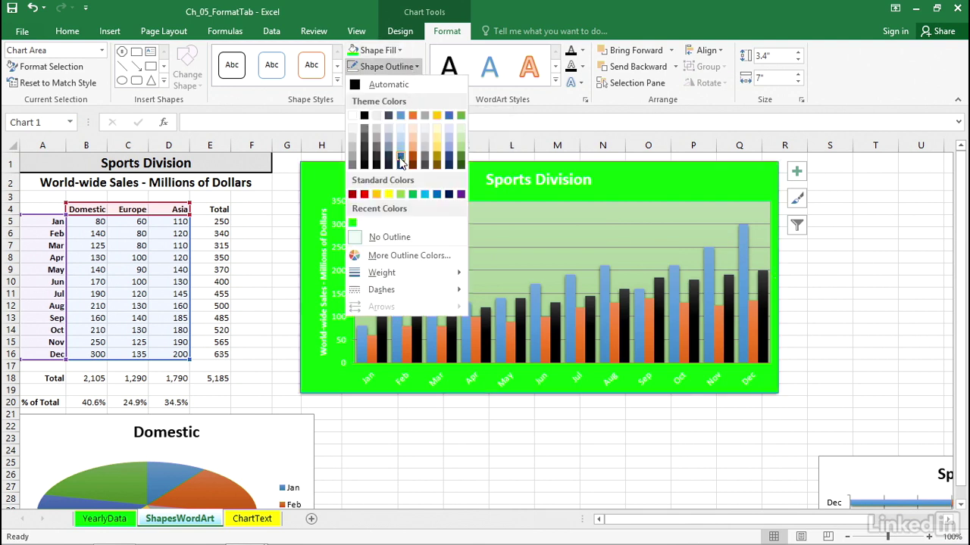
left_click(389, 195)
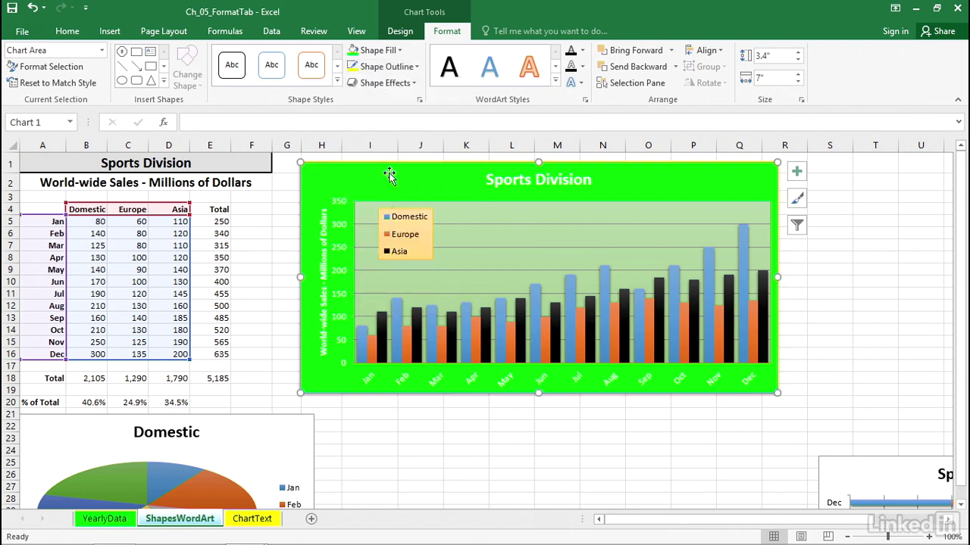
left_click(416, 67)
mouse_move(379, 278)
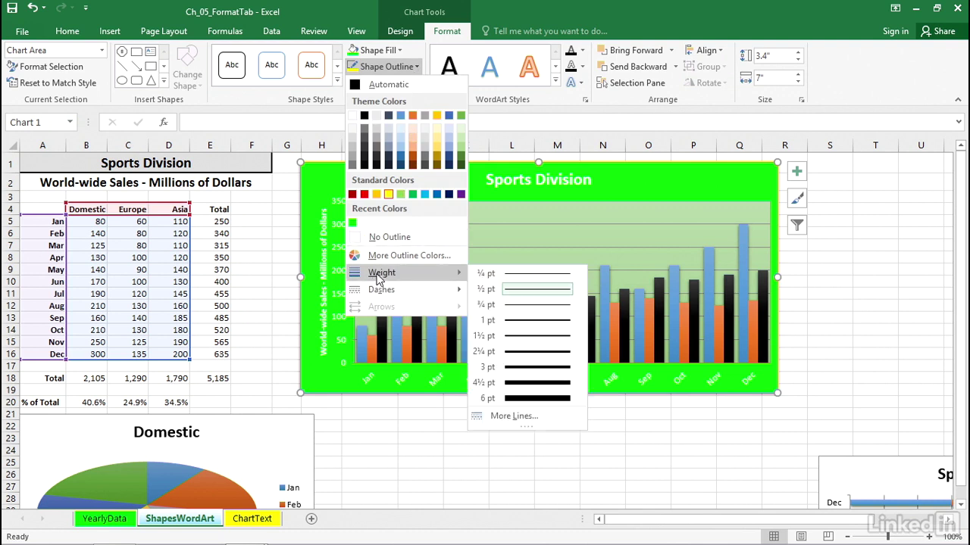
left_click(530, 399)
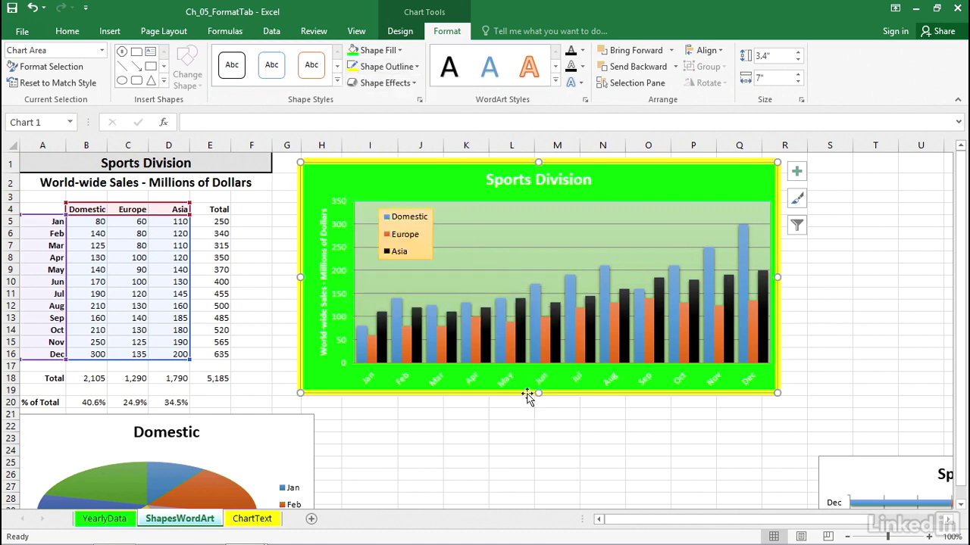
left_click(577, 223)
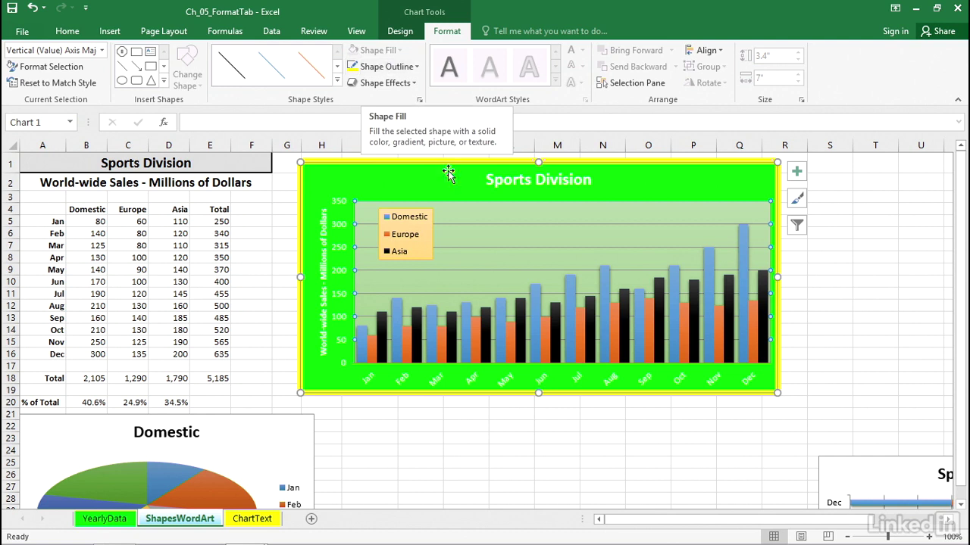
left_click(424, 217)
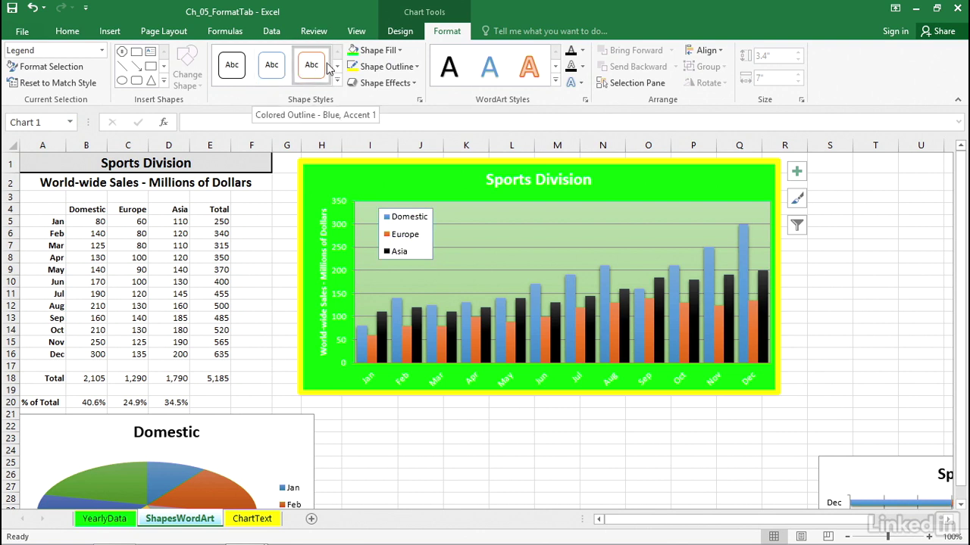
left_click(399, 52)
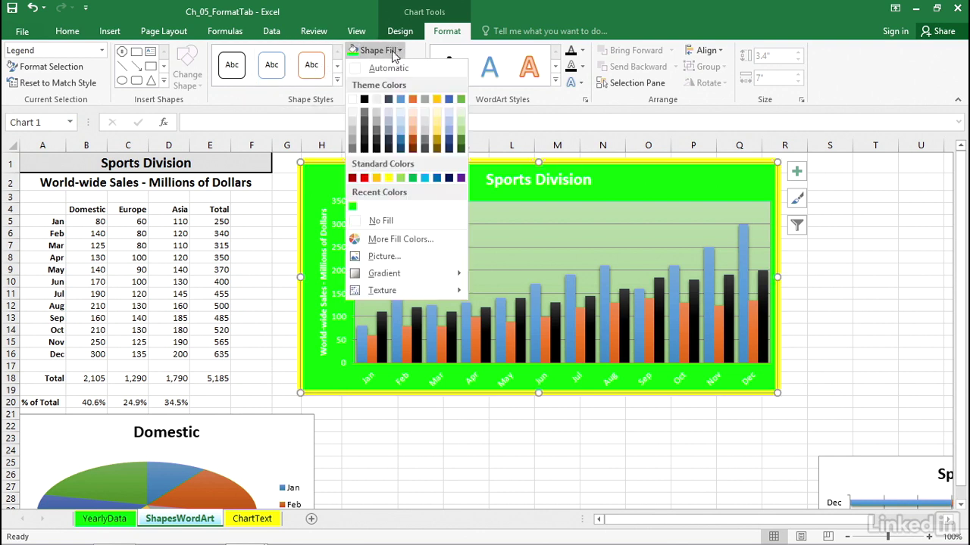
left_click(408, 48)
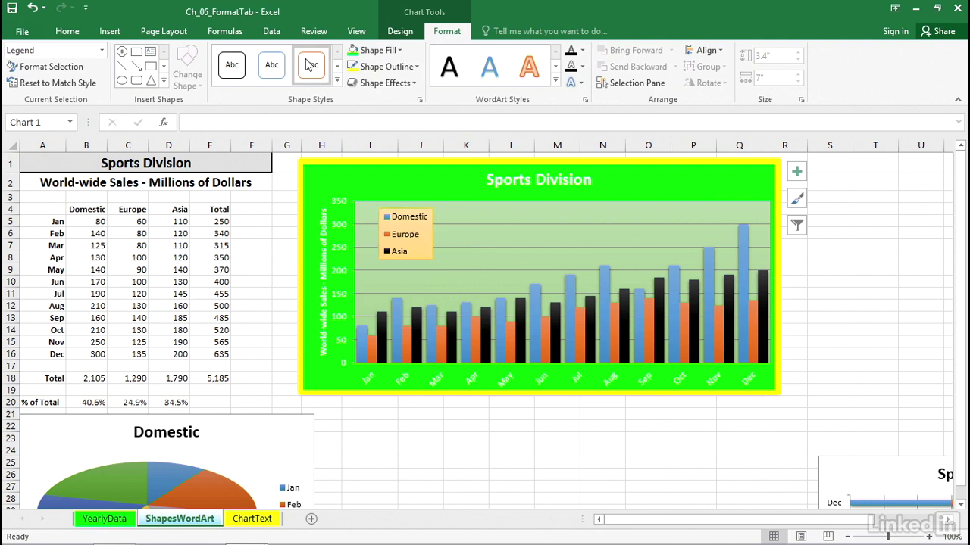
left_click(414, 67)
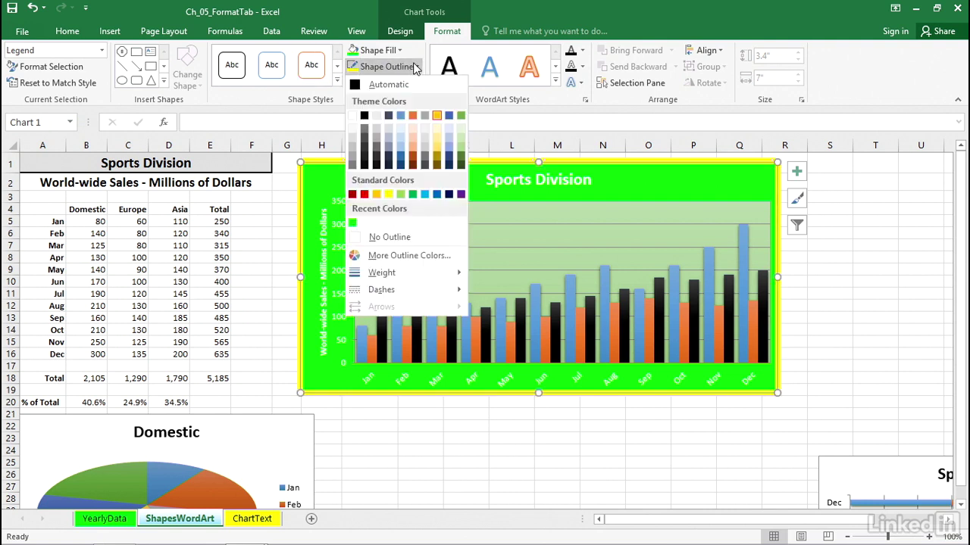
left_click(413, 66)
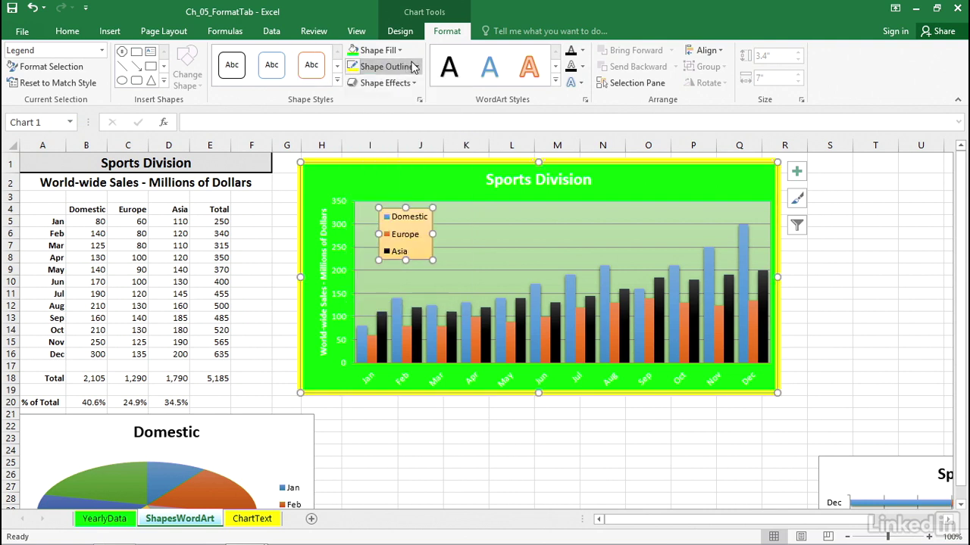